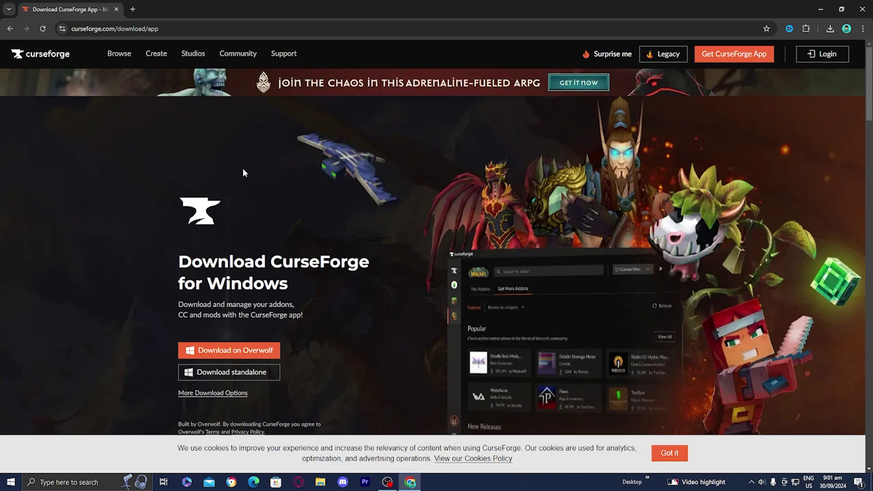
Download the 2.1 MB standalone CurseForge installer for Windows from curseforge.com.
click(261, 385)
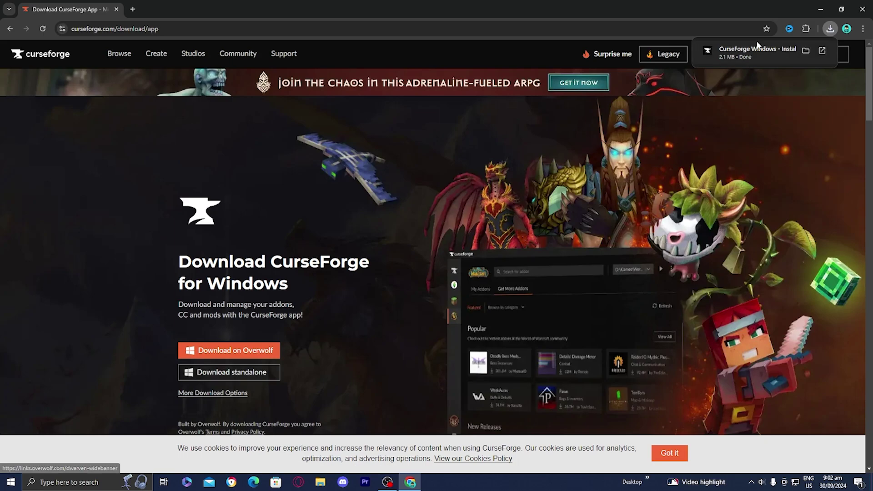
Drag the downloaded CurseForge installer from Chrome's downloads list onto the desktop.
drag(758, 20, 672, 243)
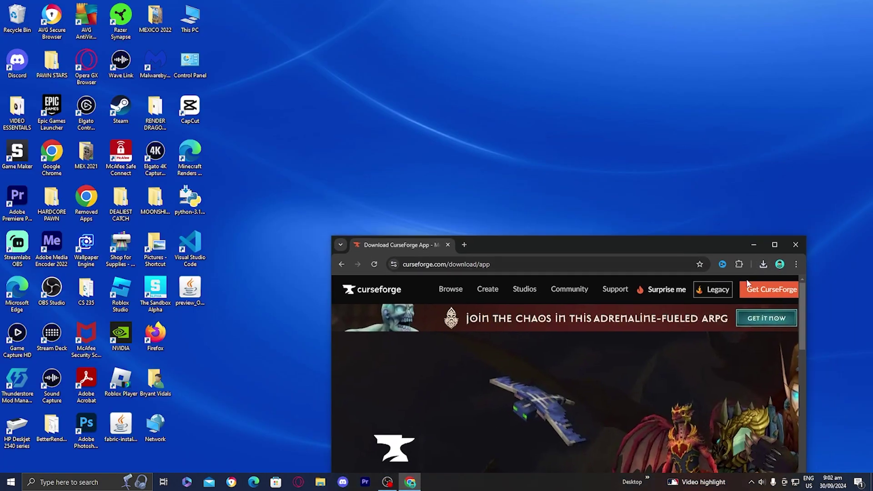
click(764, 264)
drag(684, 42, 482, 168)
click(768, 252)
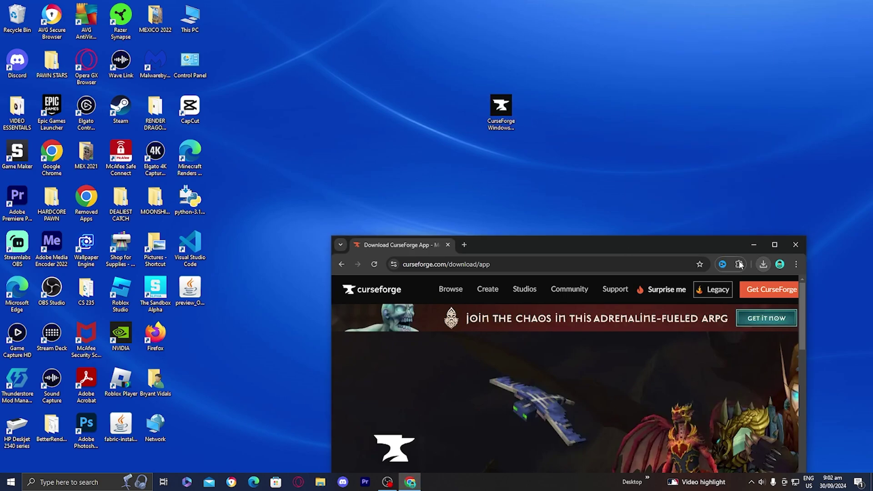
Minimize Chrome and launch the CurseForge installer from the desktop.
click(754, 244)
drag(501, 128, 469, 214)
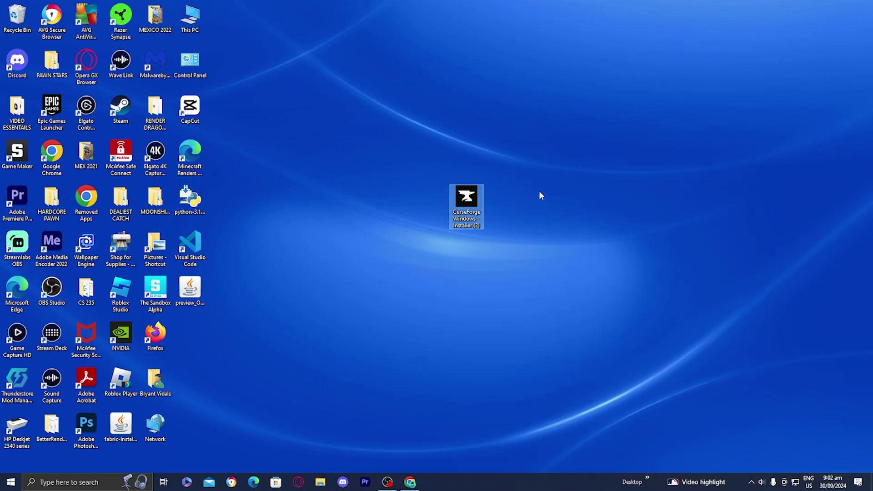
double_click(468, 205)
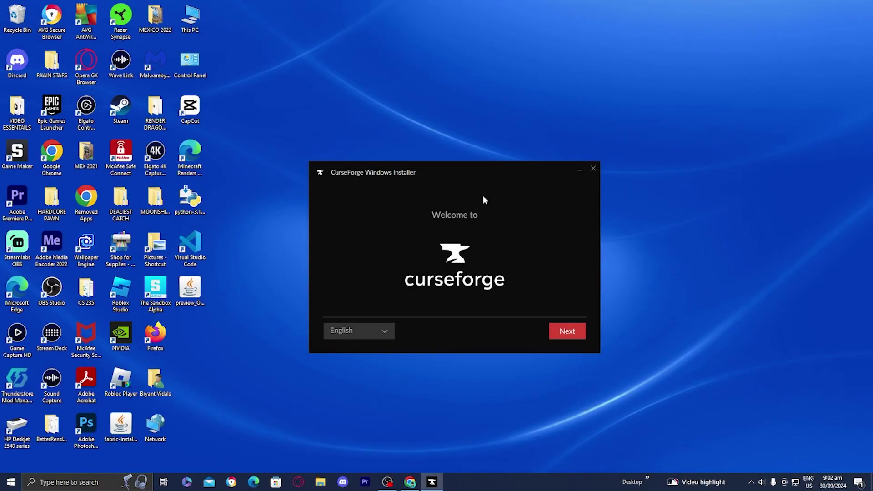
Install CurseForge with English as the language, accepting the terms of use and age confirmation.
click(380, 332)
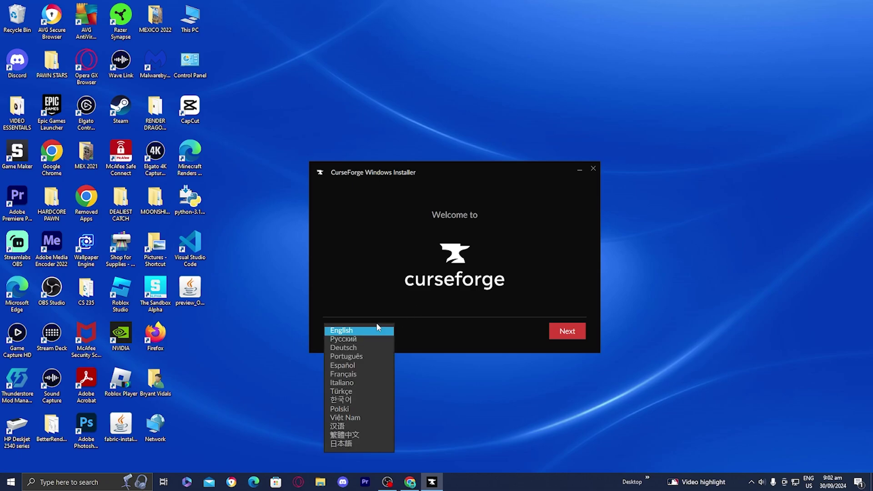
click(364, 330)
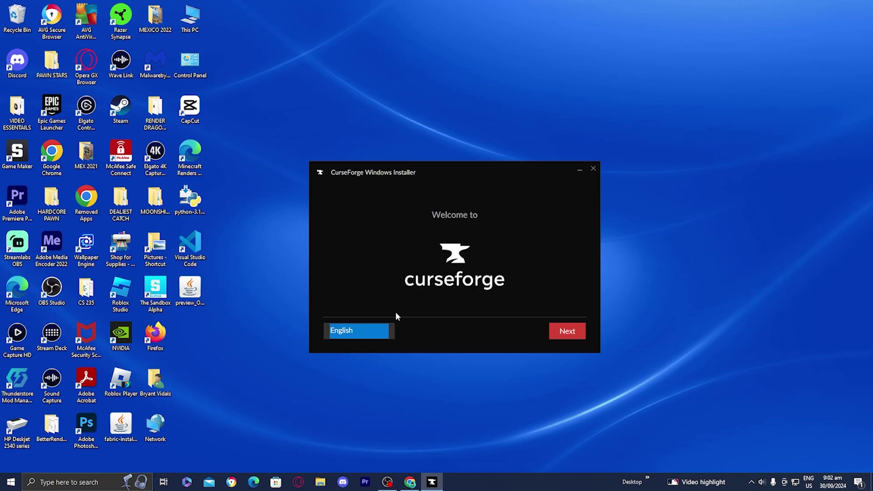
click(559, 333)
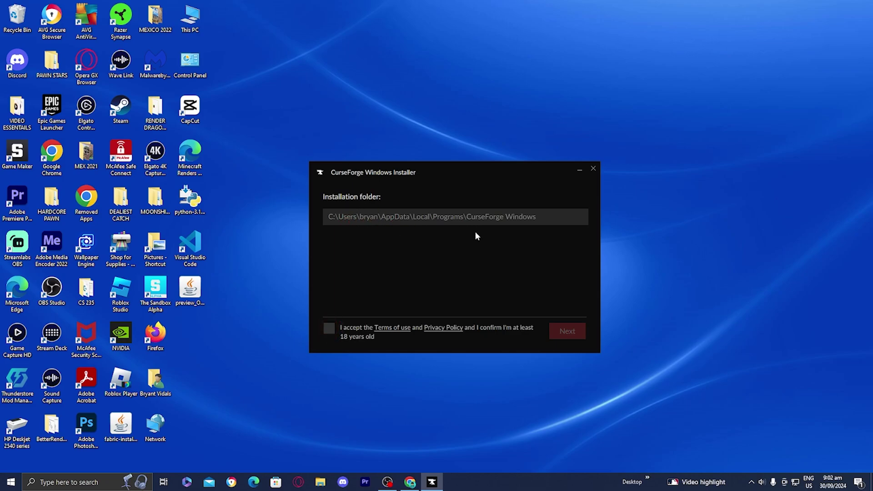
click(329, 332)
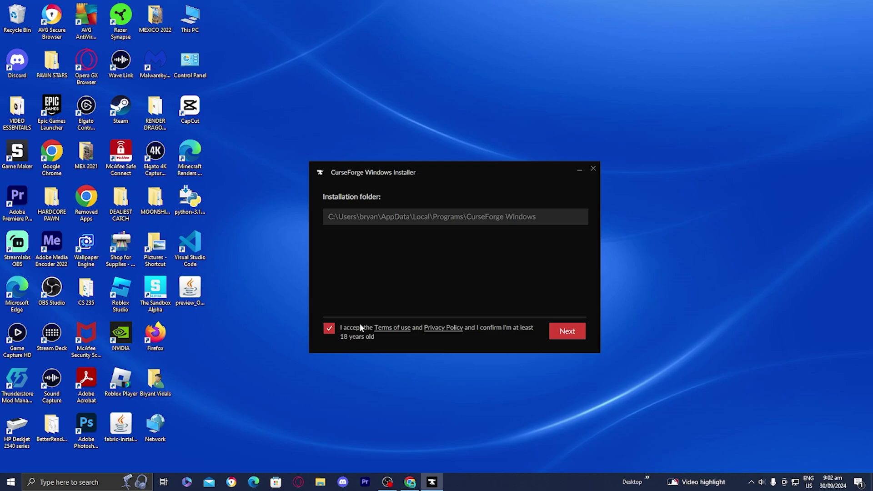
click(566, 335)
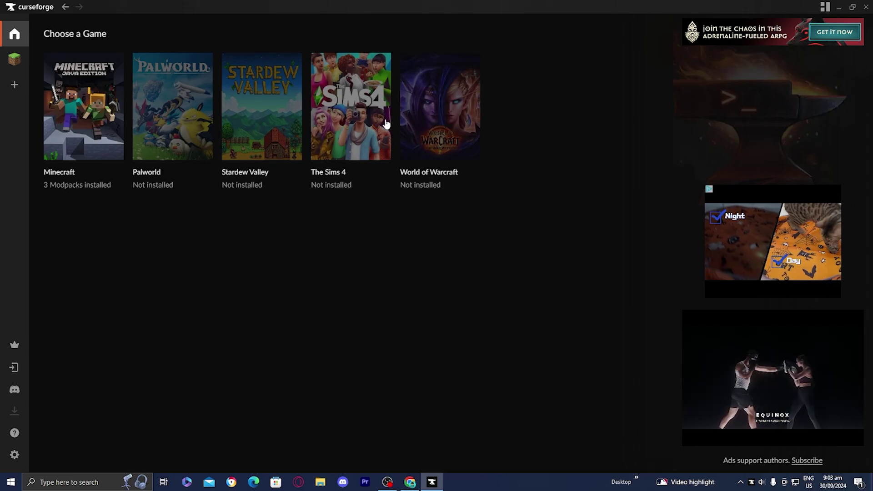
Choose Minecraft and search its projects for 'cave horror project'.
click(83, 131)
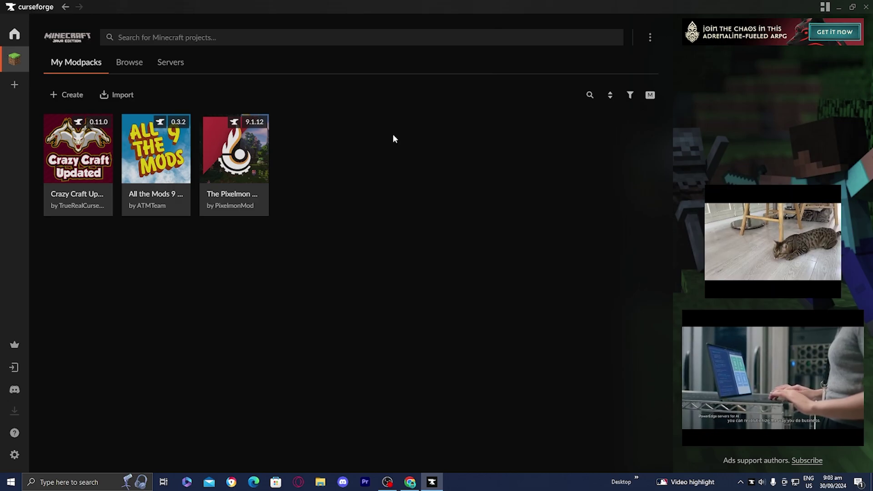
click(110, 37)
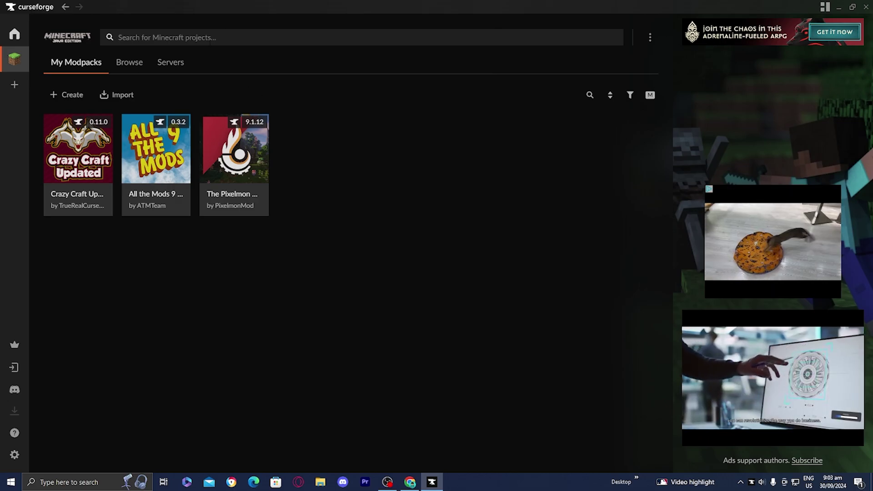
text(cave horr)
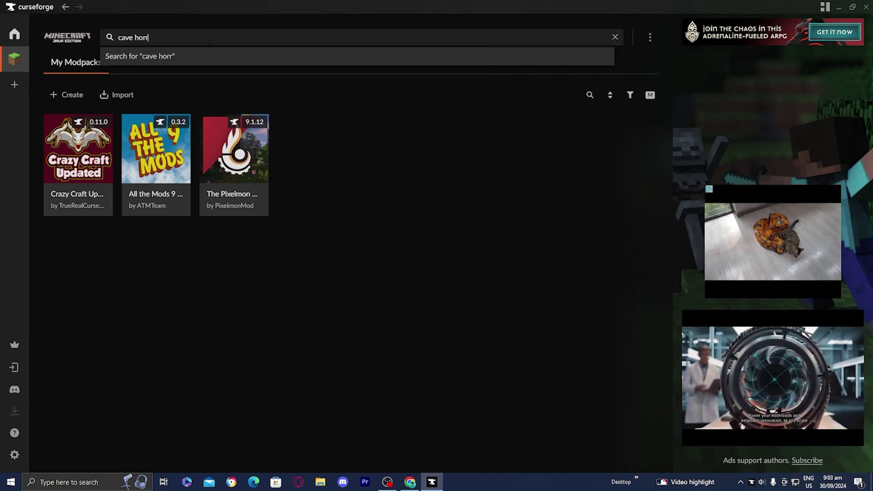
text(or project)
key(Return)
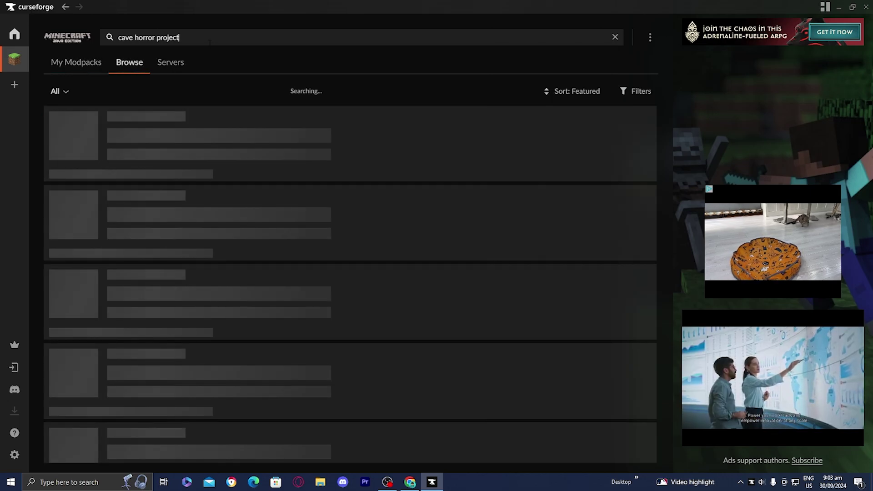
Open the Cave Horror Project - CHP1 result and install the modpack until Play appears.
click(103, 219)
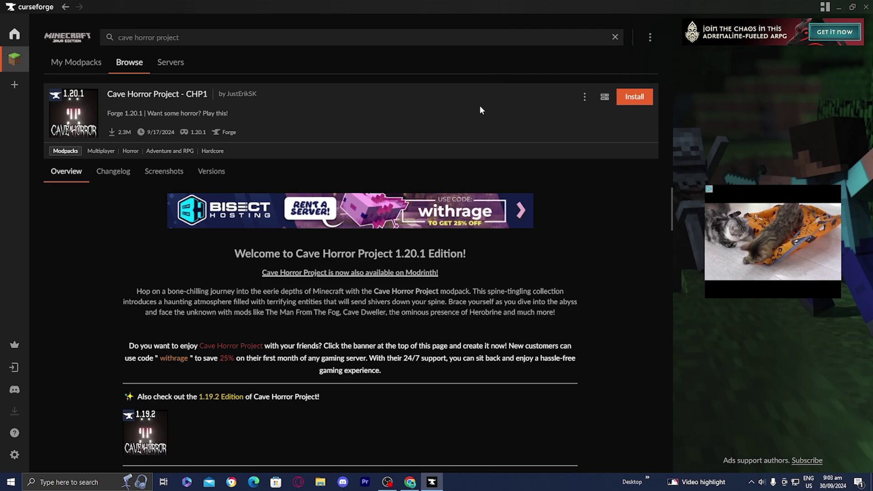
click(643, 100)
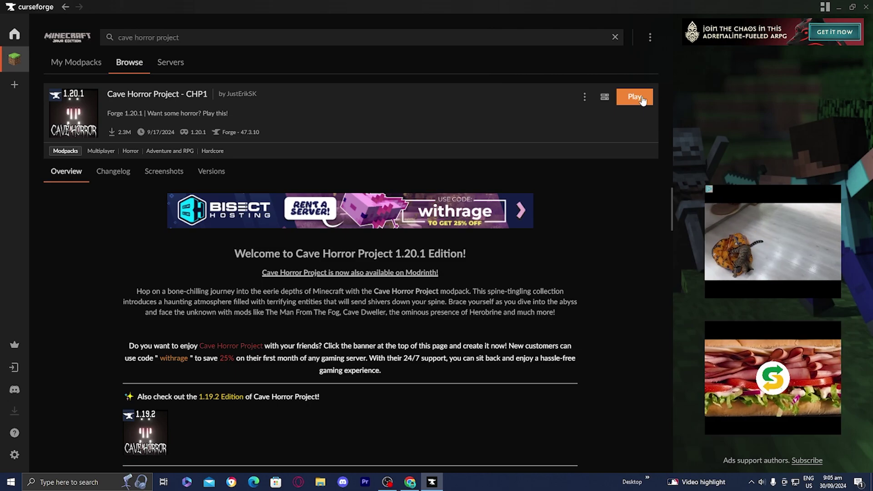
Confirm Minecraft's Java settings allocate 8352 MB of memory by default.
click(14, 455)
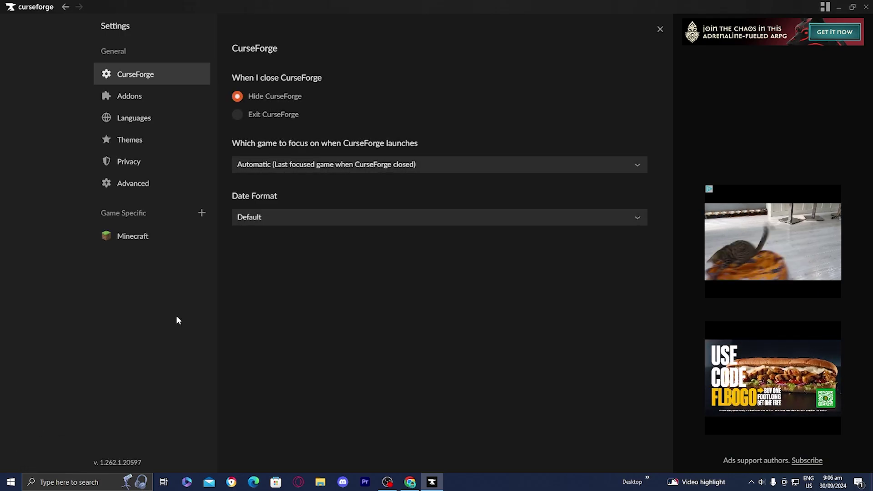
click(140, 237)
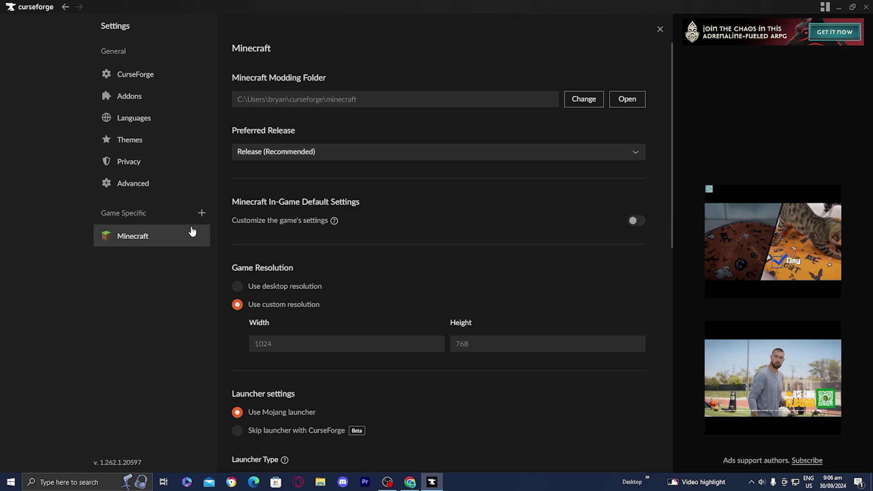
scroll(409, 273, down, 9)
scroll(413, 297, down, 1)
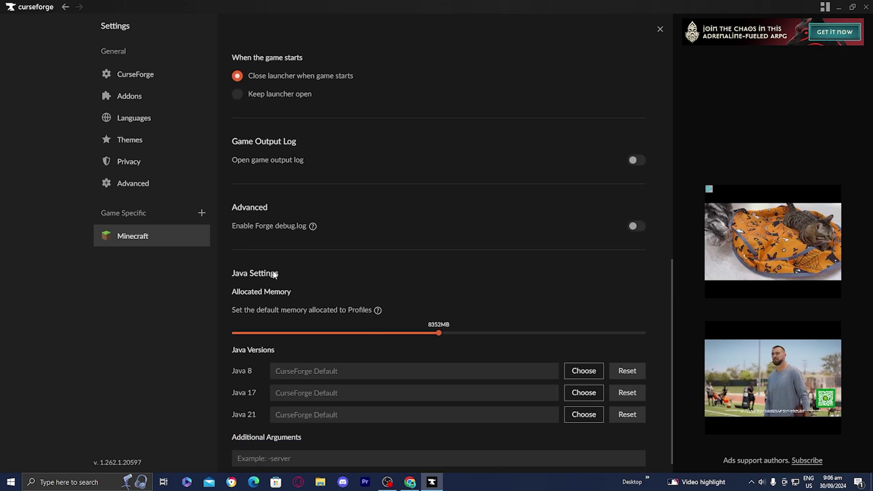
scroll(268, 275, down, 1)
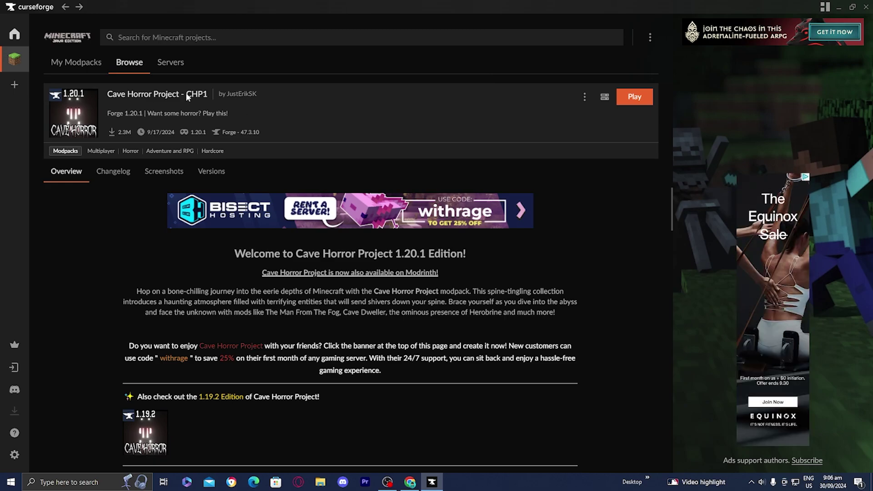
Play Cave Horror Project - CHP1 to open the Minecraft Launcher with its forge-47.3.10 profile.
click(647, 98)
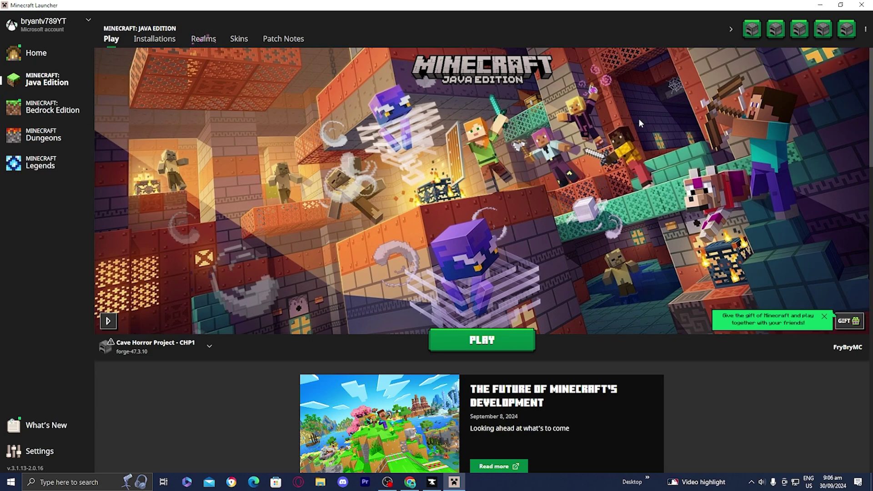
Launch the Cave Horror Project installation, accepting the modified-installation risk warning.
click(165, 354)
click(159, 275)
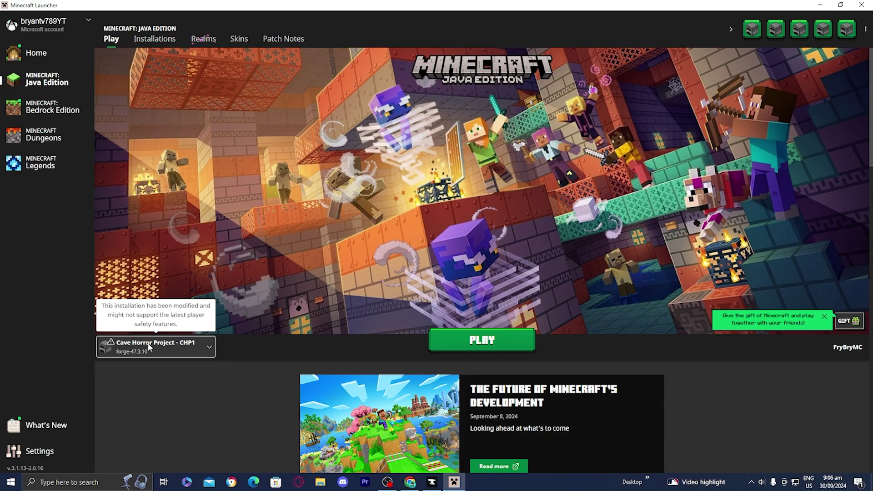
click(453, 340)
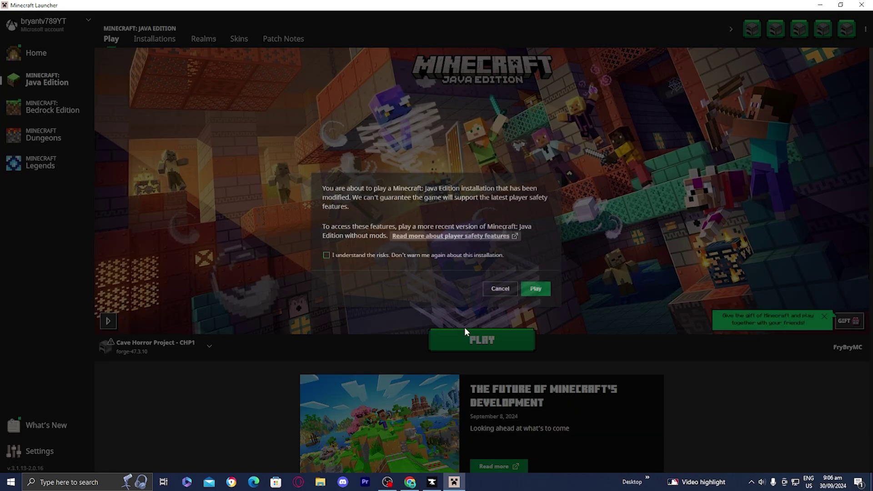
click(327, 258)
click(536, 290)
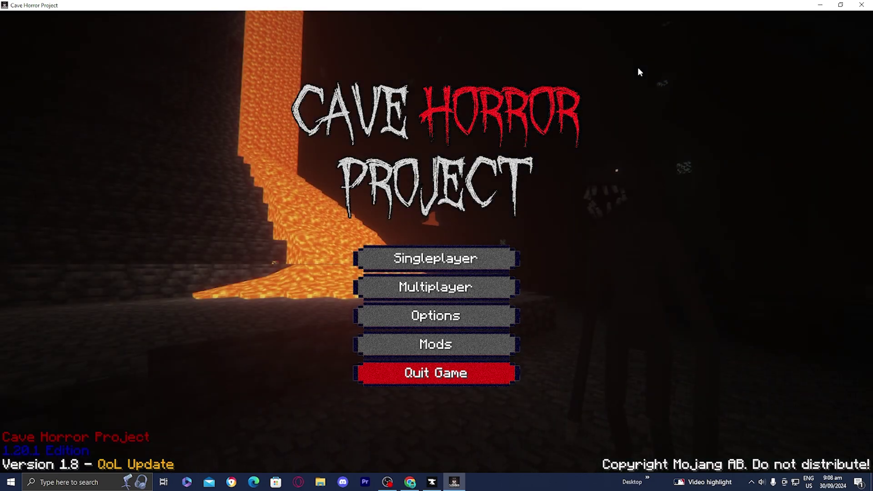
Create a new Hardcore singleplayer world called New World.
click(475, 257)
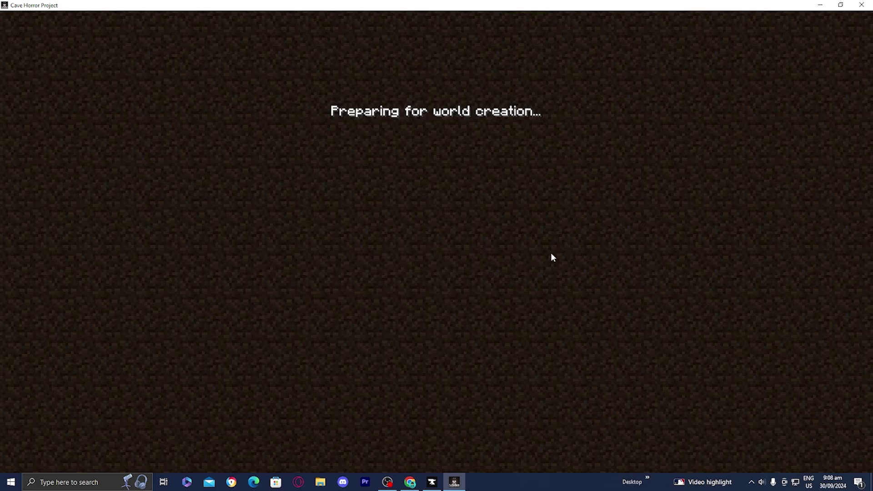
click(496, 153)
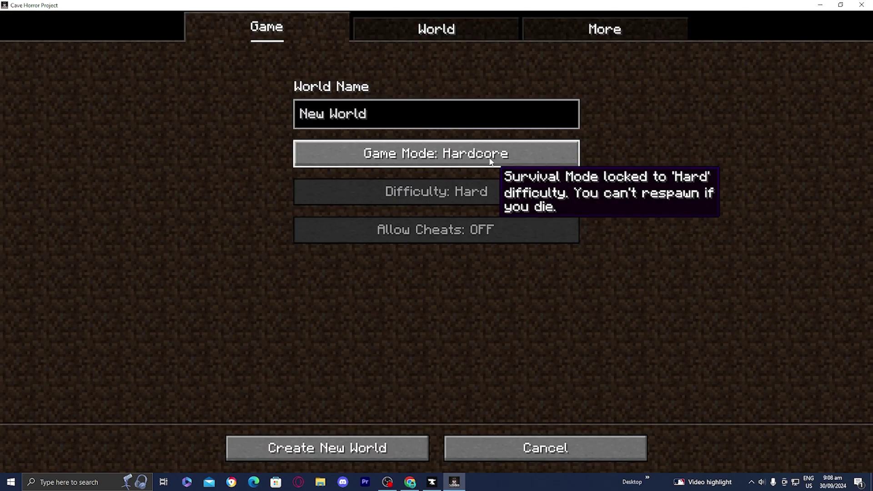
click(495, 152)
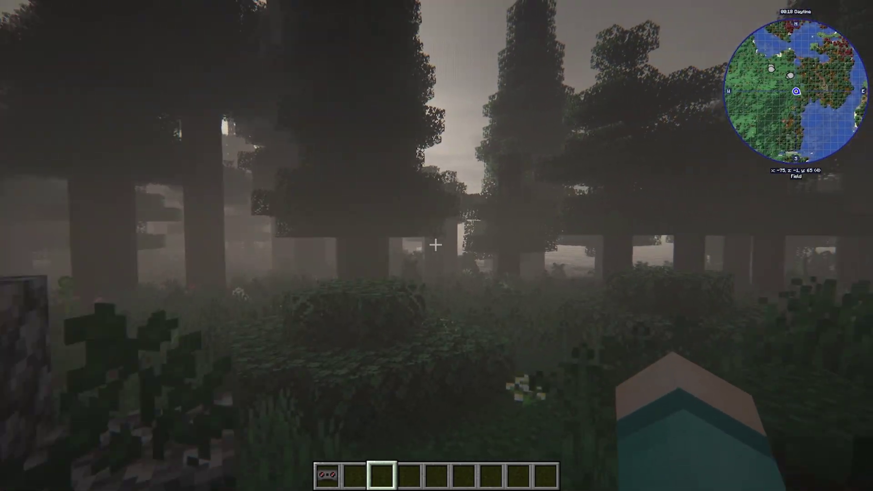
Walk through the foggy spruce forest down to the lake shore and back.
key(w)
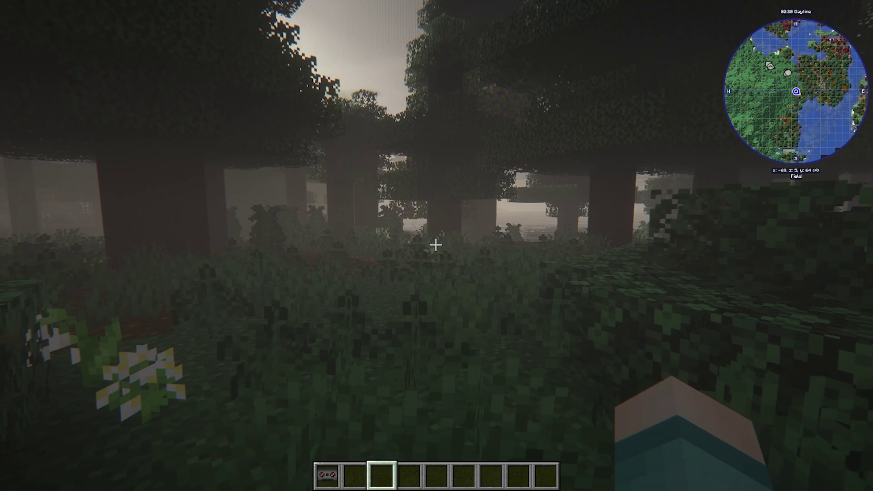
key(w)
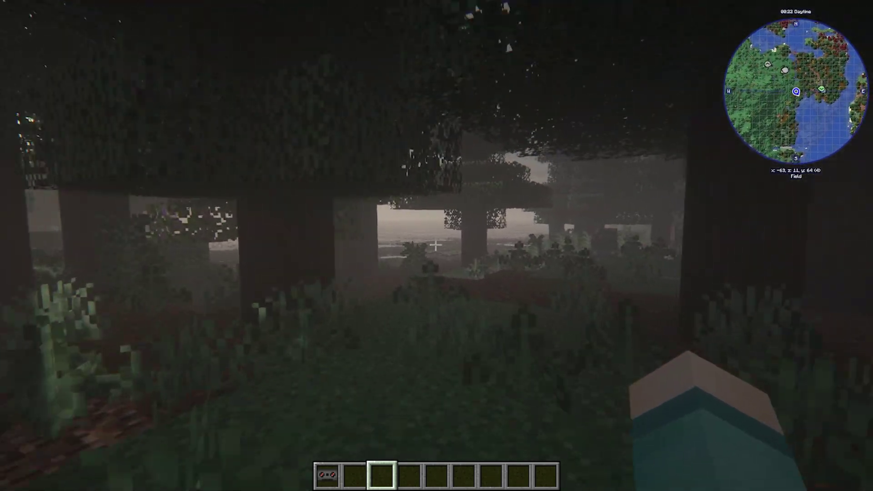
key(w)
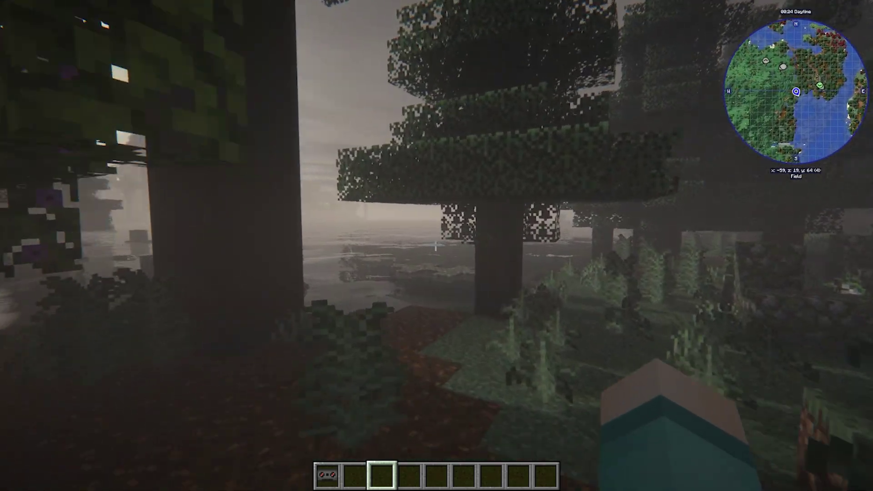
key(w)
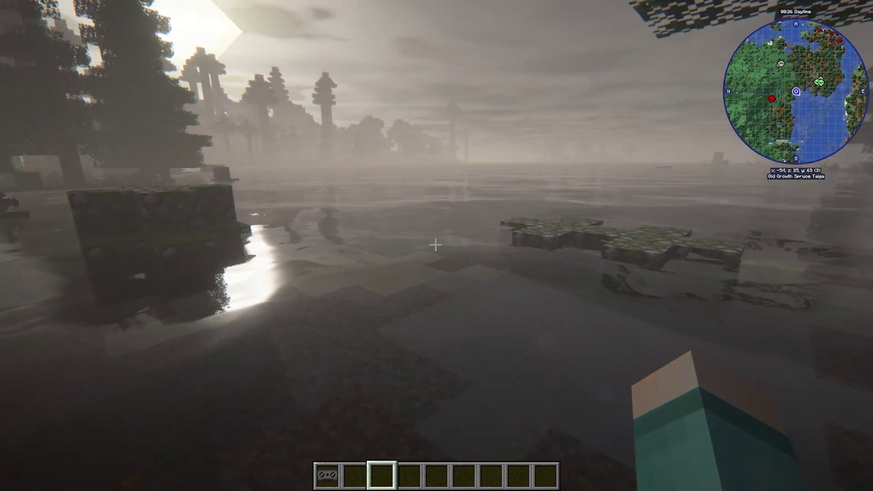
key(w)
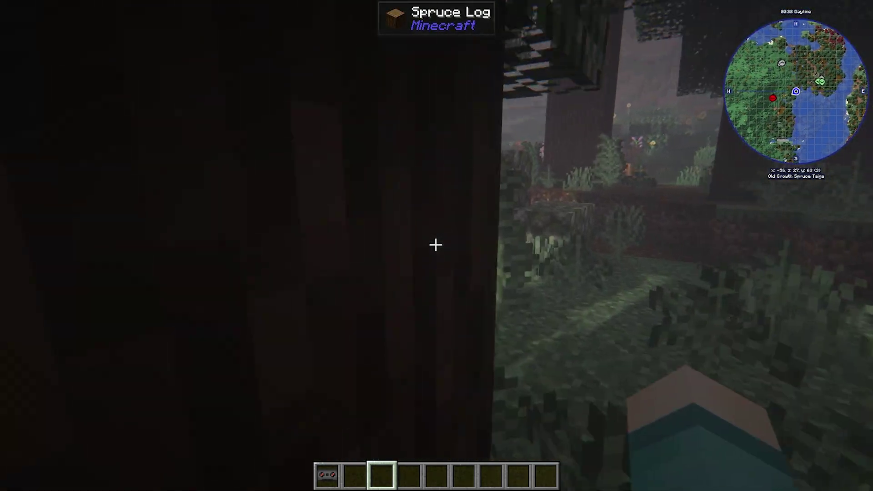
key(w)
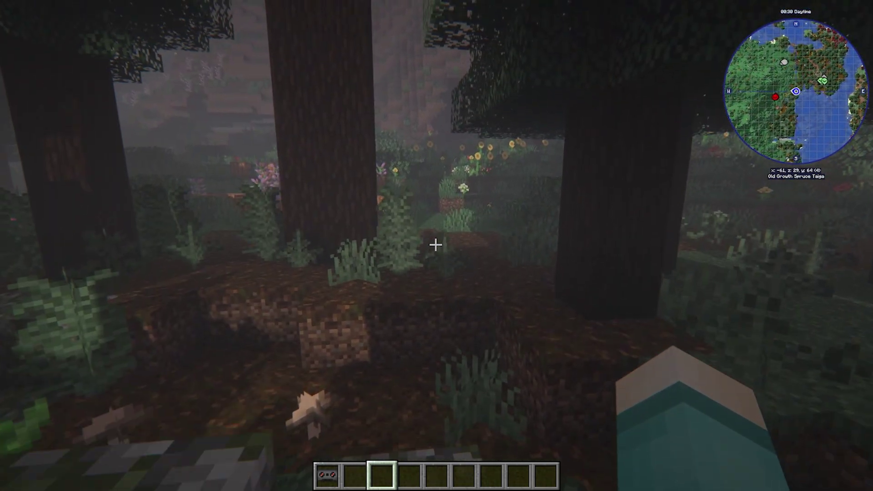